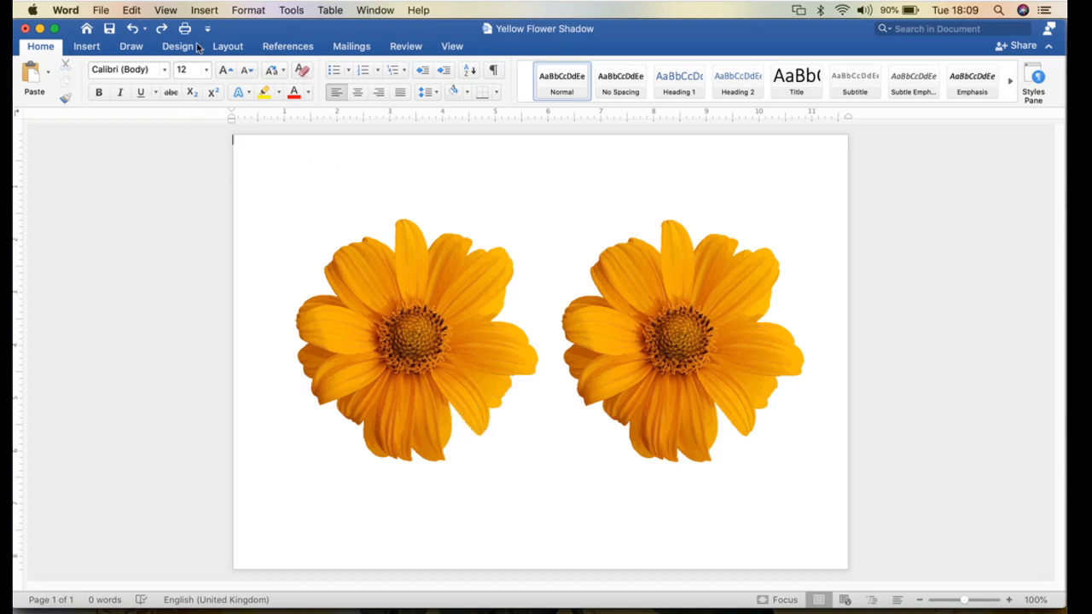
Insert the sheet music picture music-665603_1920.jpg from the Downloads folder behind the two yellow flowers.
left_click(205, 10)
mouse_move(220, 28)
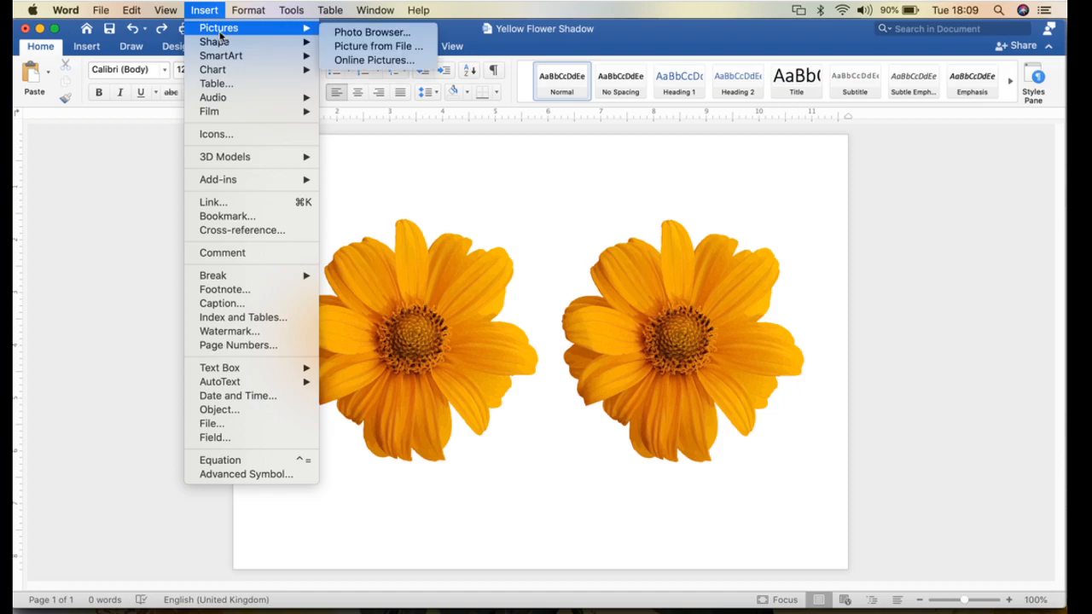
left_click(368, 48)
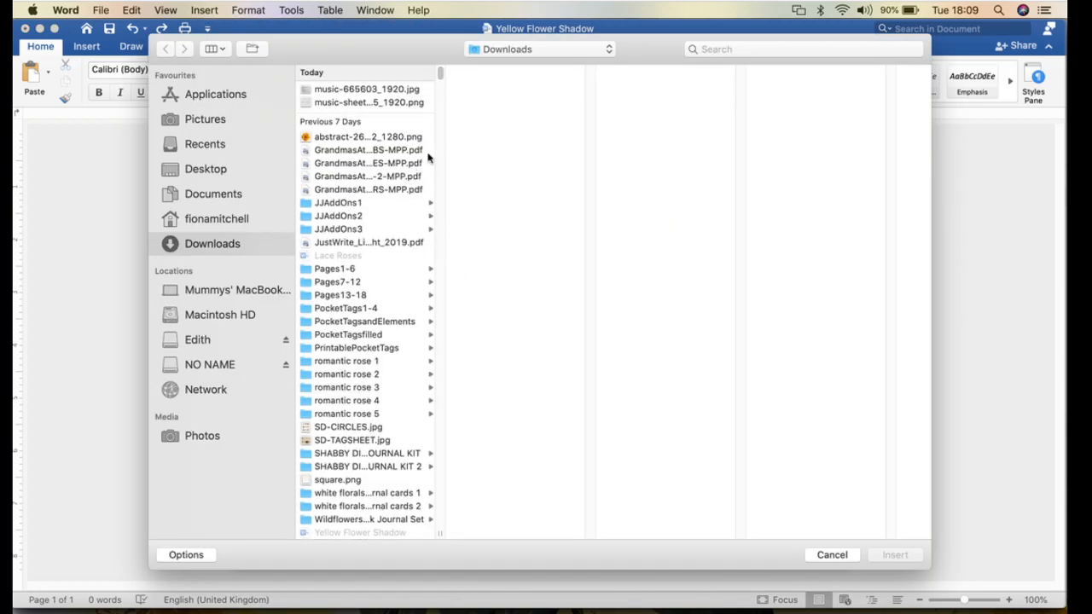
left_click(391, 90)
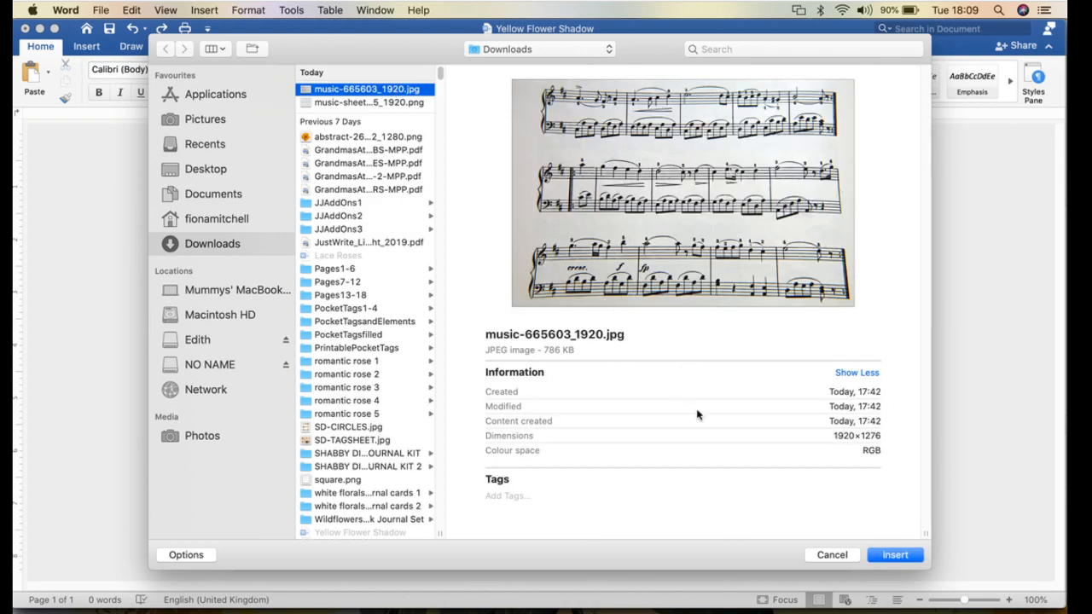
left_click(895, 555)
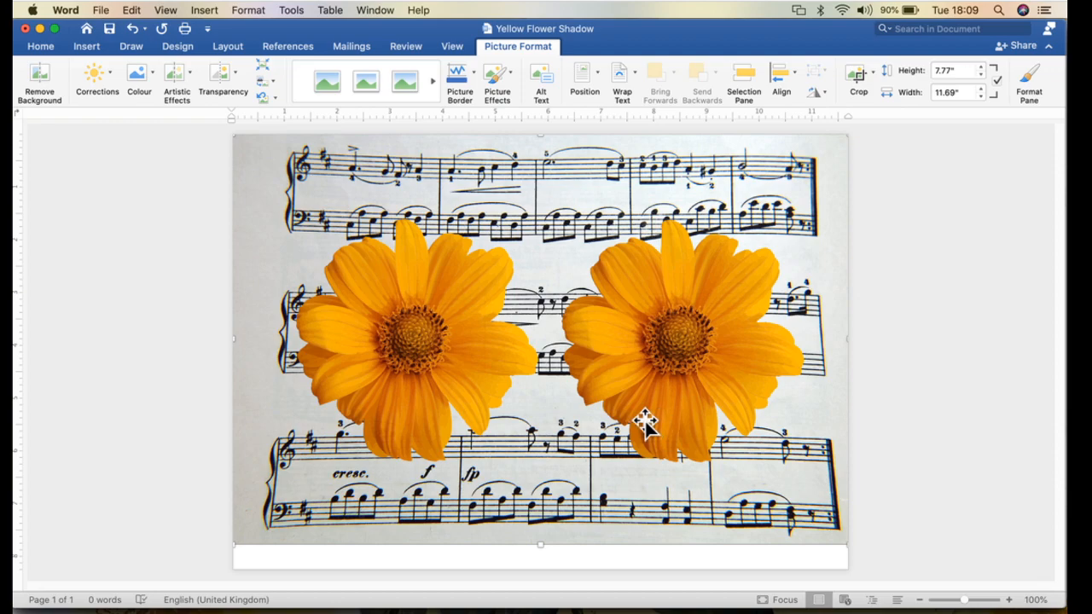
Set the picture transparency of the right-hand yellow flower to 40%.
left_click(686, 332)
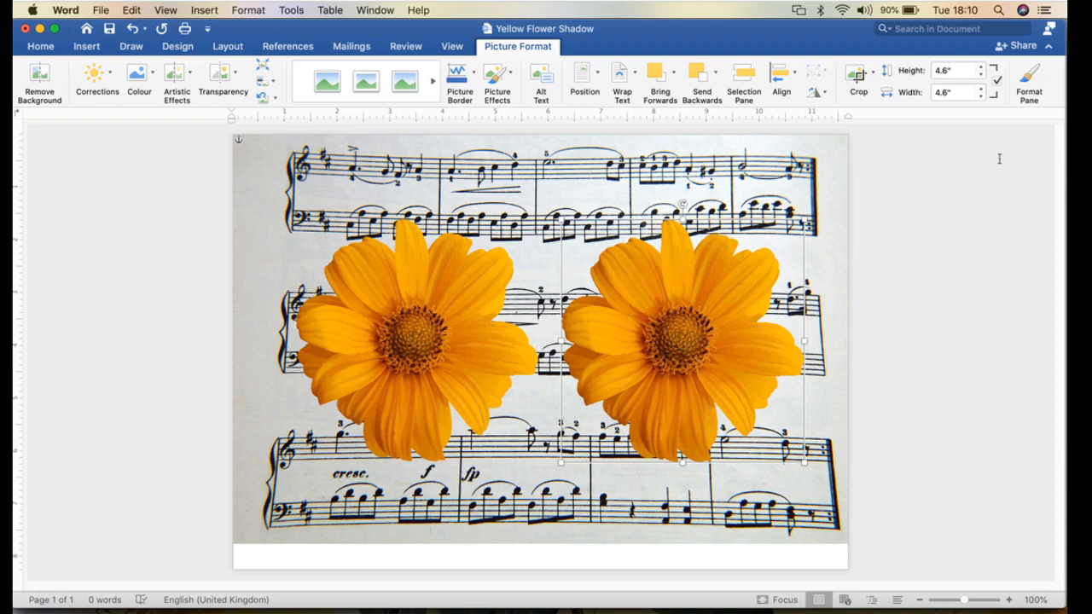
left_click(1027, 78)
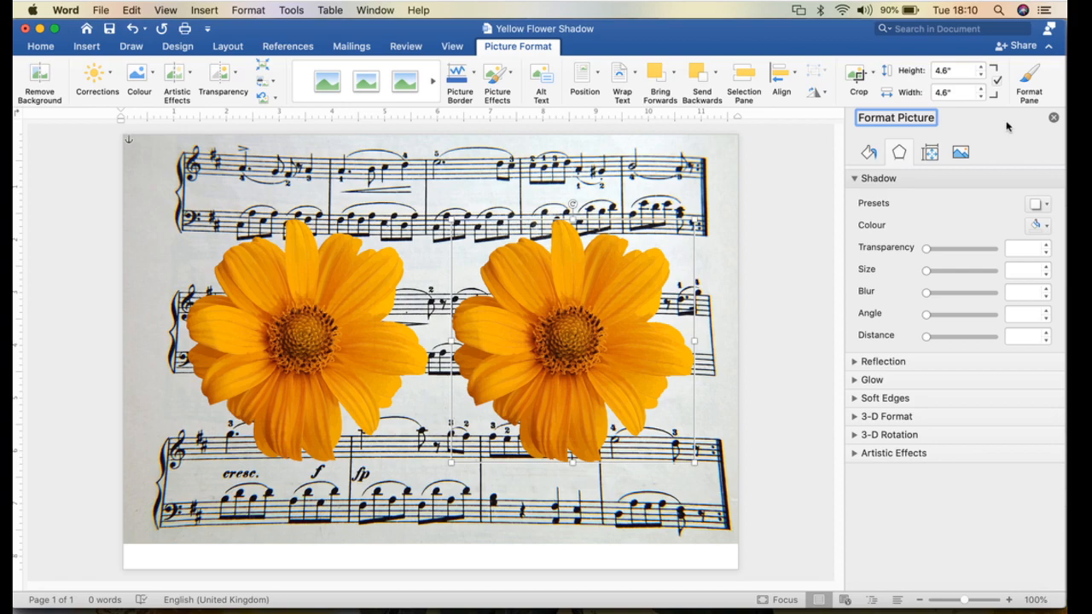
left_click(958, 154)
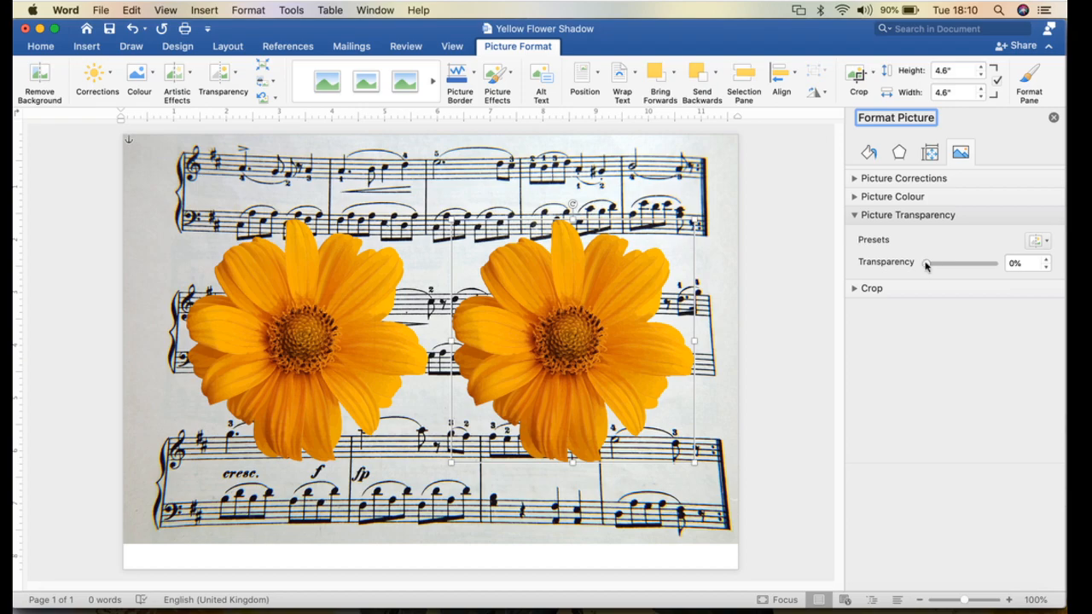
left_click_drag(926, 264, 955, 268)
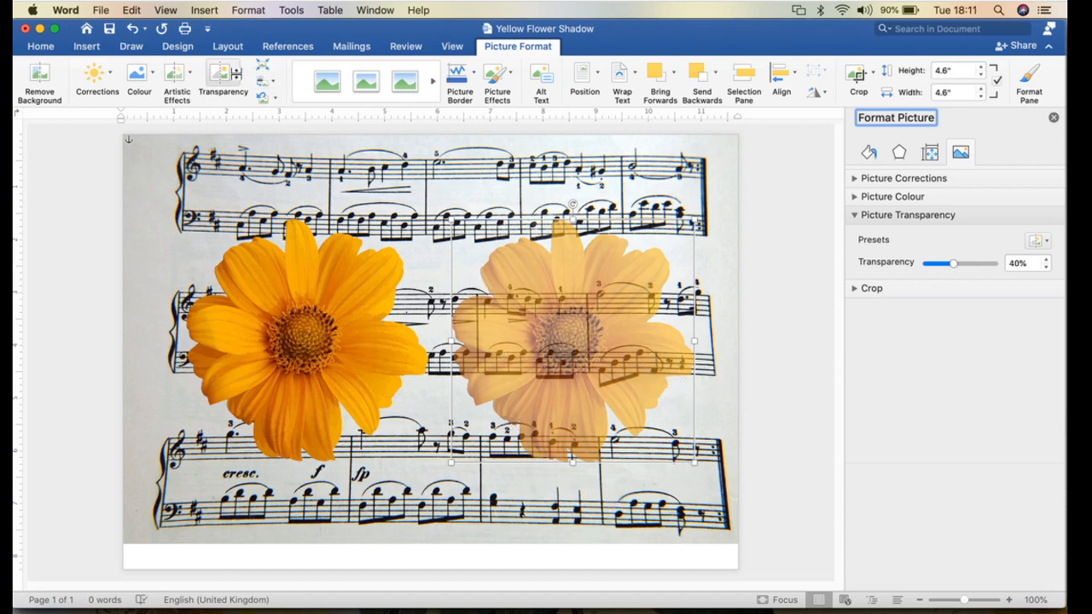
Examine how the sheet music shows through the right-hand yellow flower at 200% zoom.
left_click(165, 10)
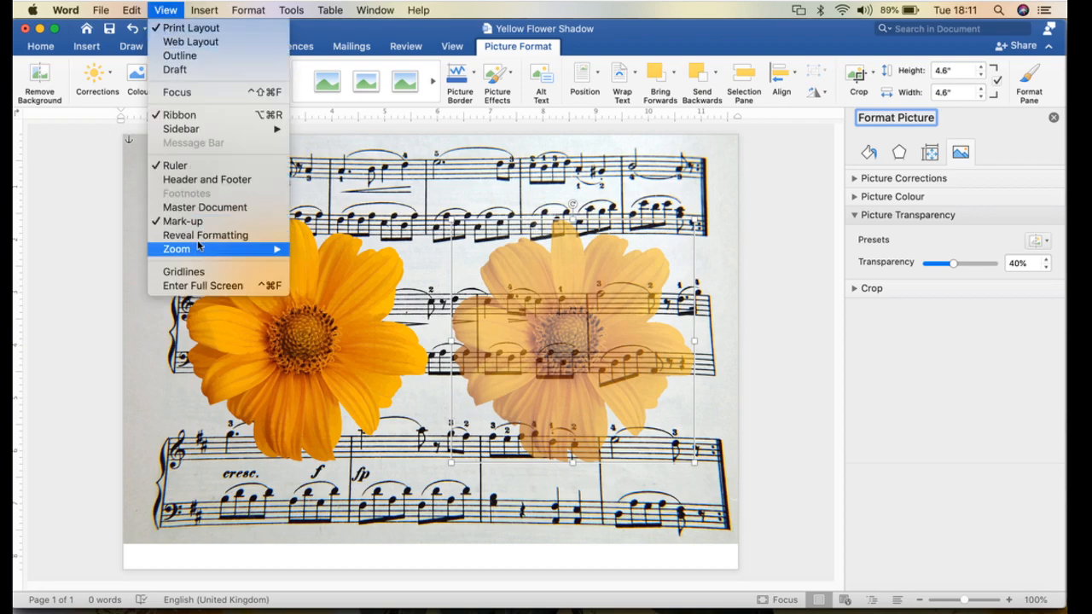
mouse_move(197, 249)
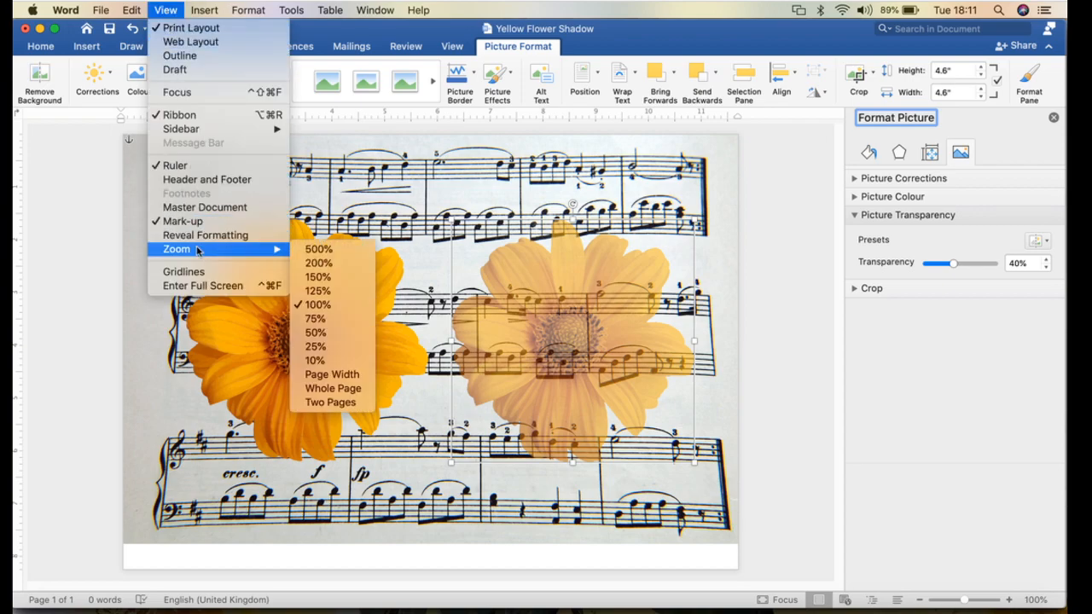
left_click(316, 264)
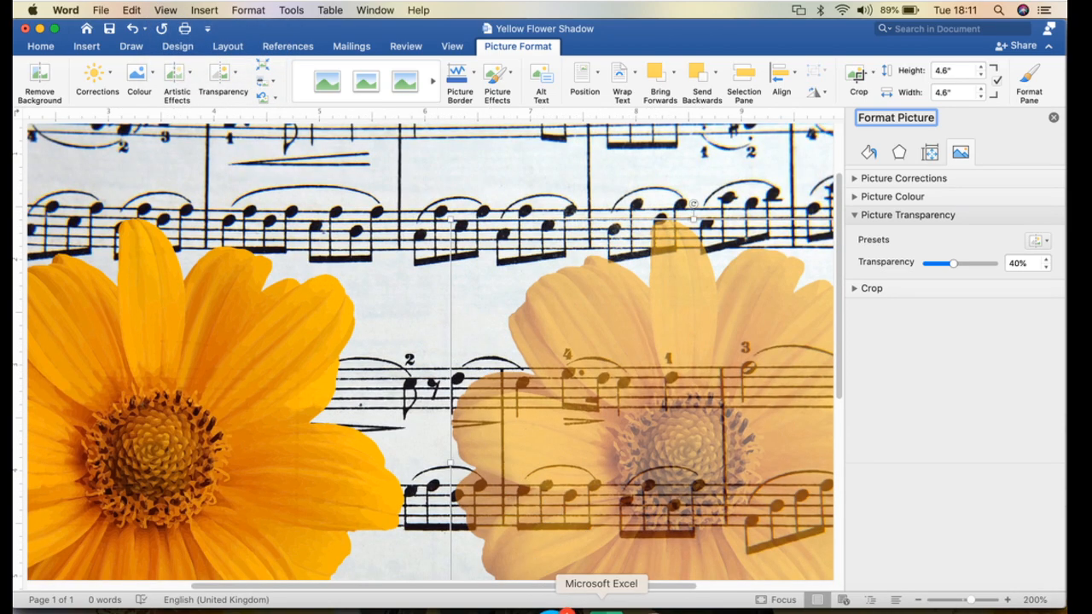
left_click_drag(603, 587, 650, 589)
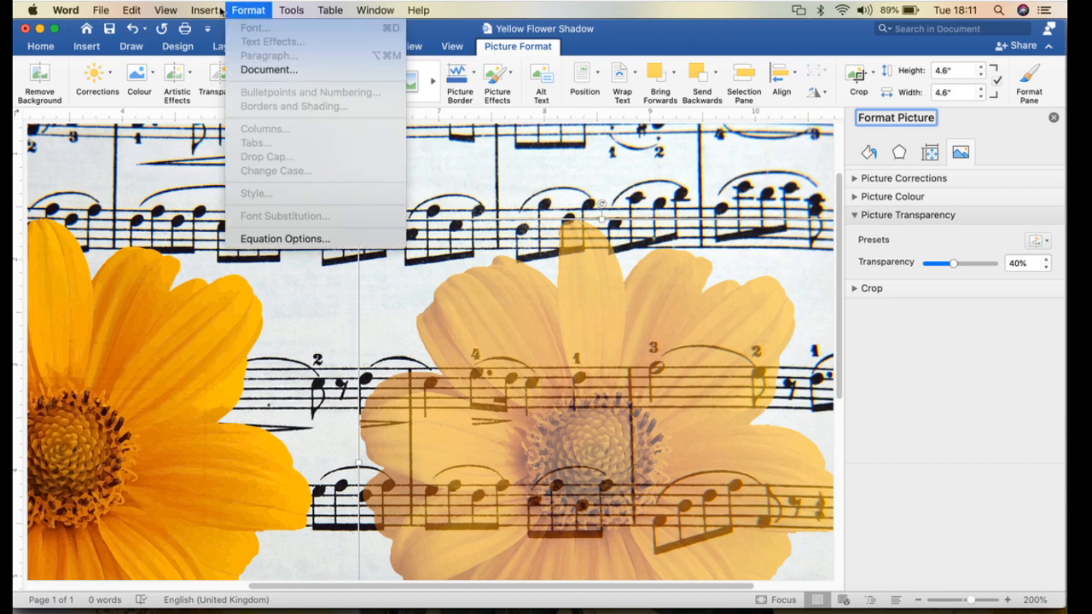
Switch to the open Lace Roses document.
mouse_move(190, 9)
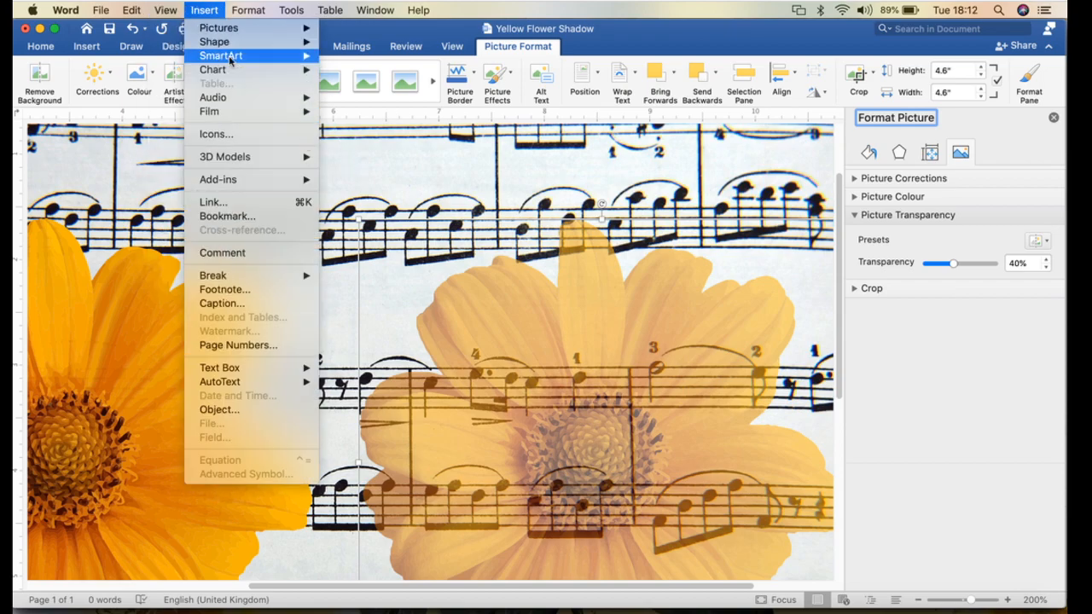
mouse_move(136, 10)
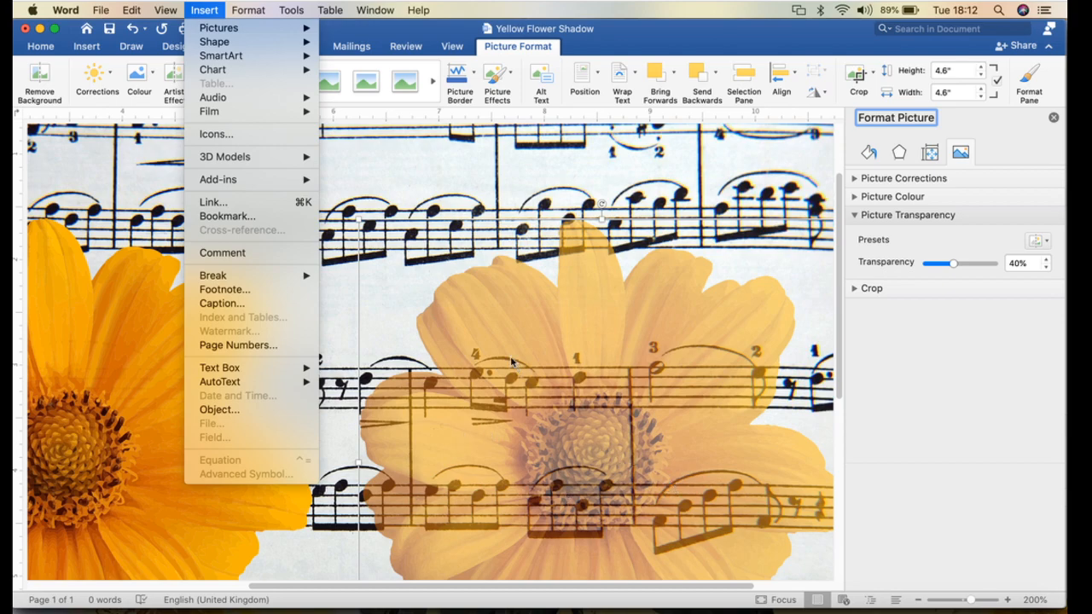
left_click(395, 141)
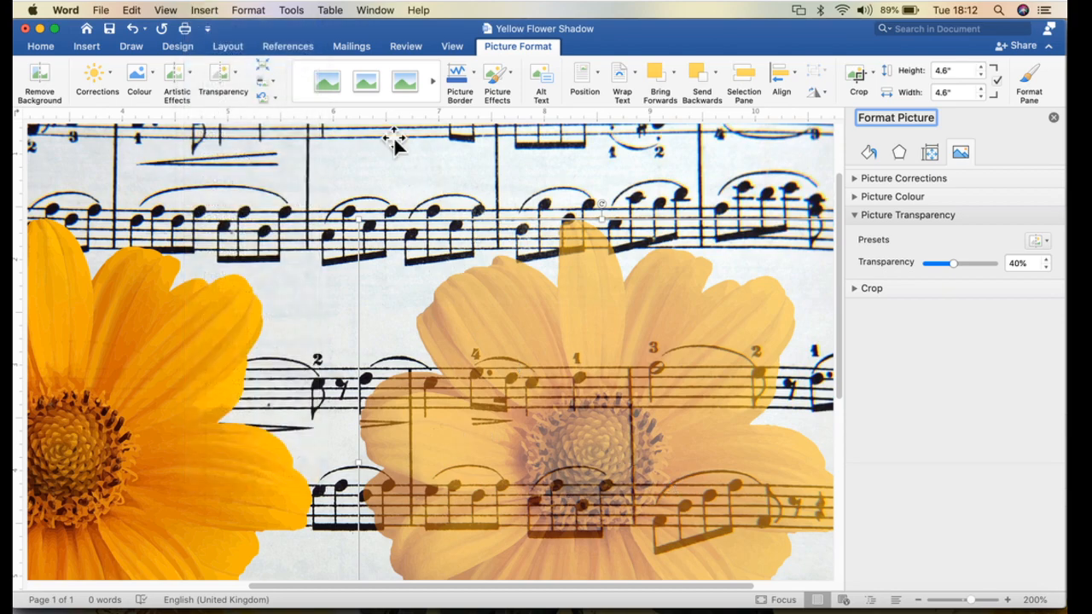
left_click(375, 11)
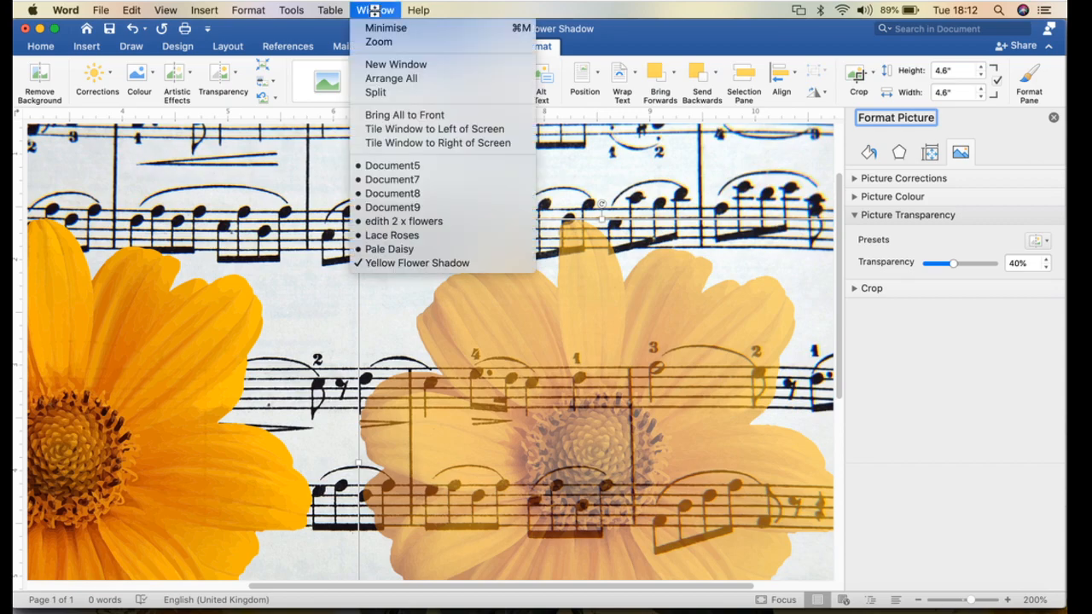
left_click(395, 236)
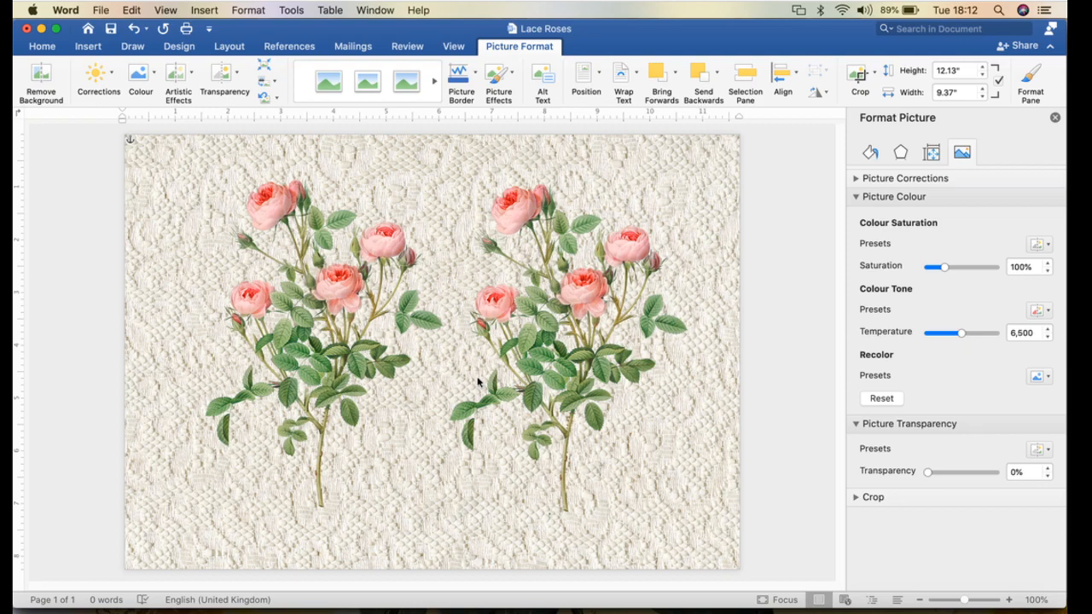
Set the picture transparency of the right-hand rose image to 40%, trying stronger values up to 60% on the way.
left_click(553, 285)
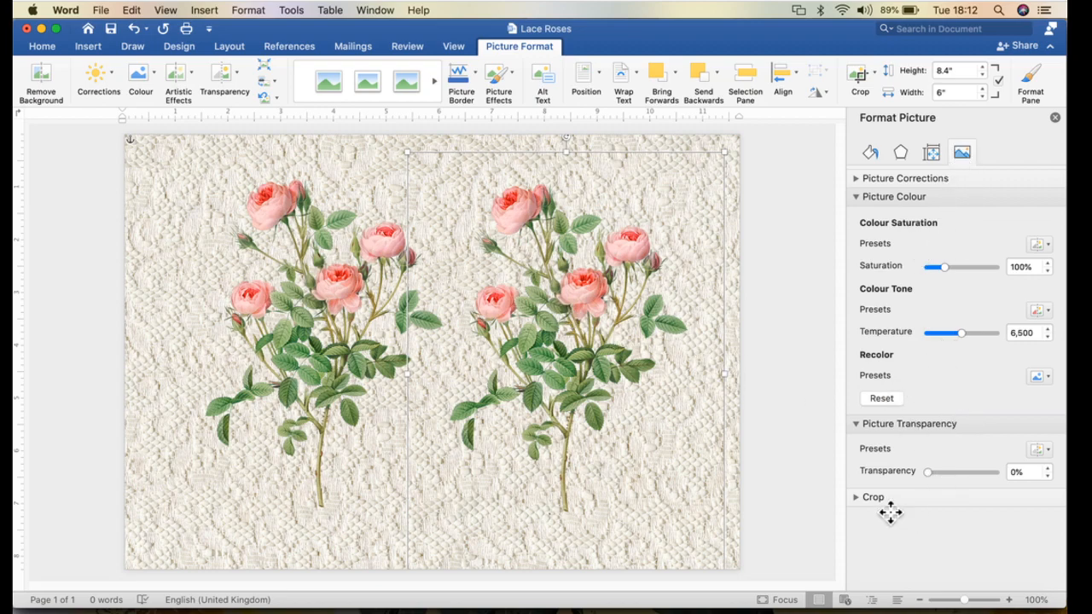
left_click(868, 198)
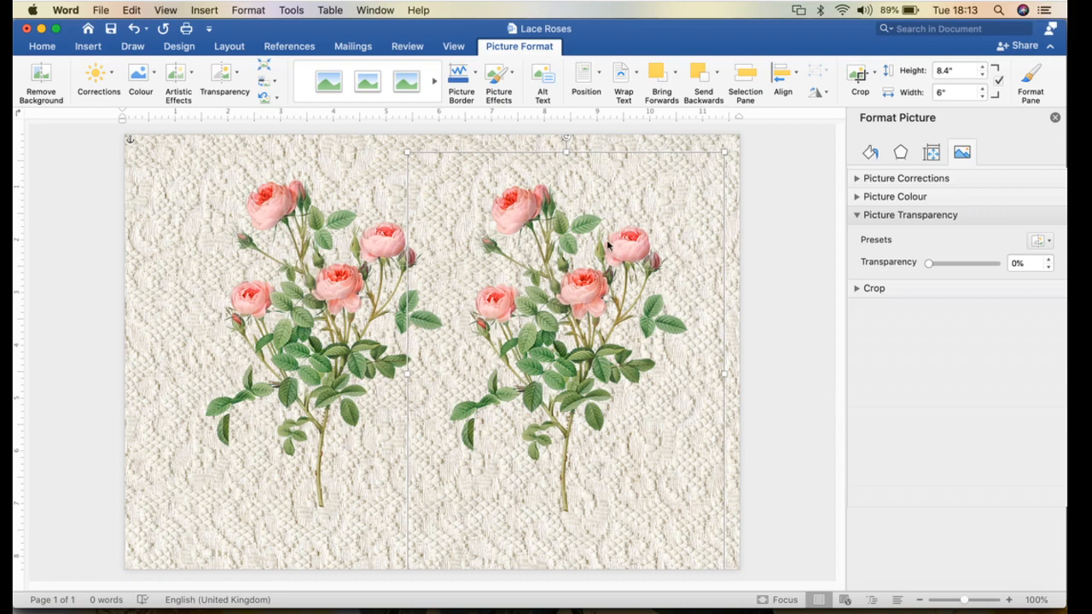
left_click(164, 11)
mouse_move(273, 251)
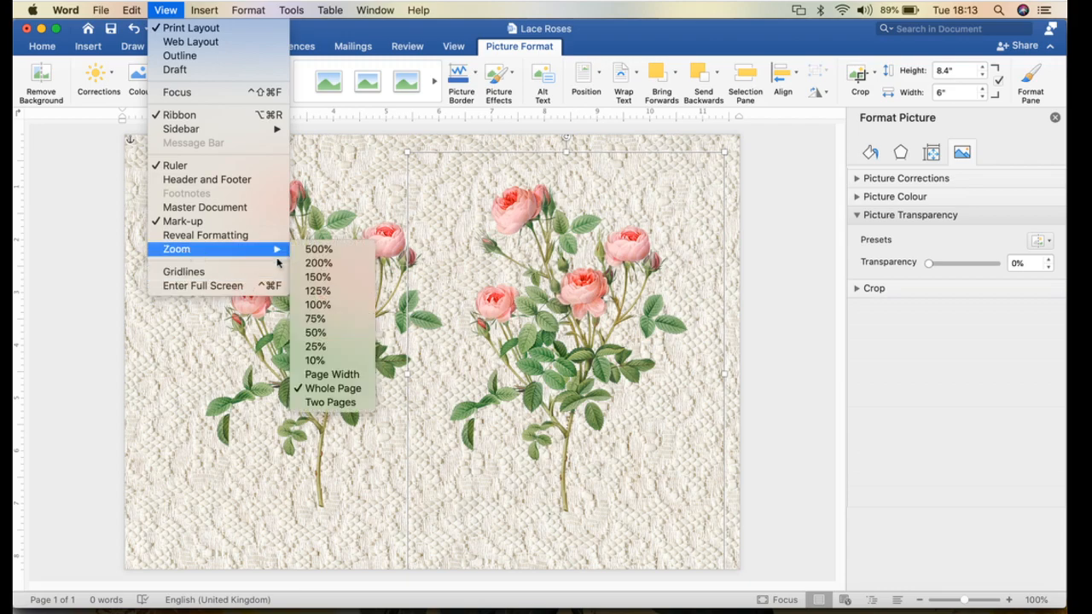
left_click(319, 263)
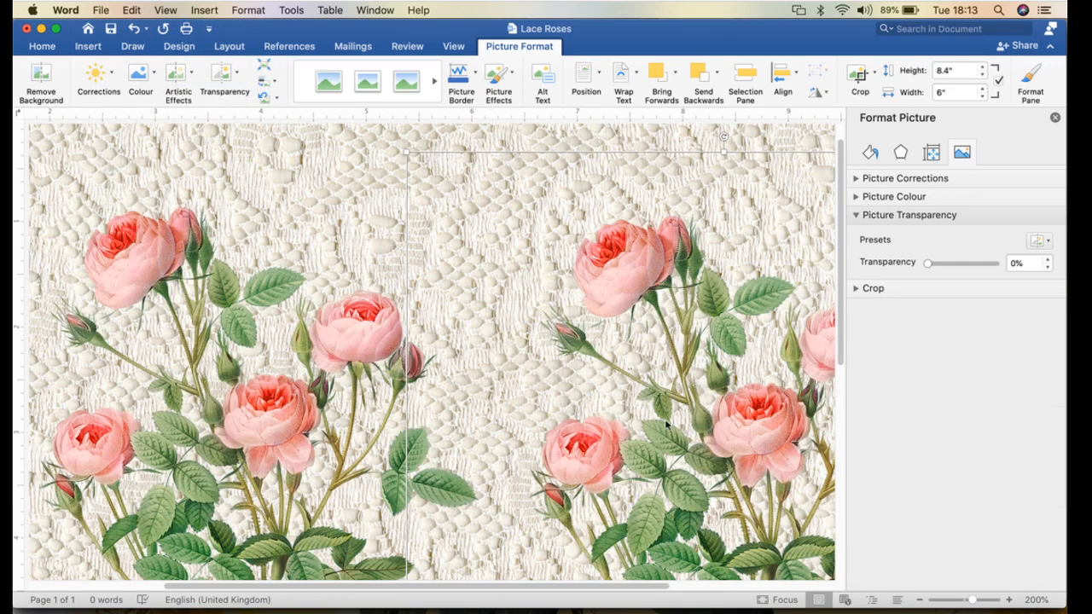
scroll(439, 588, "right", 5)
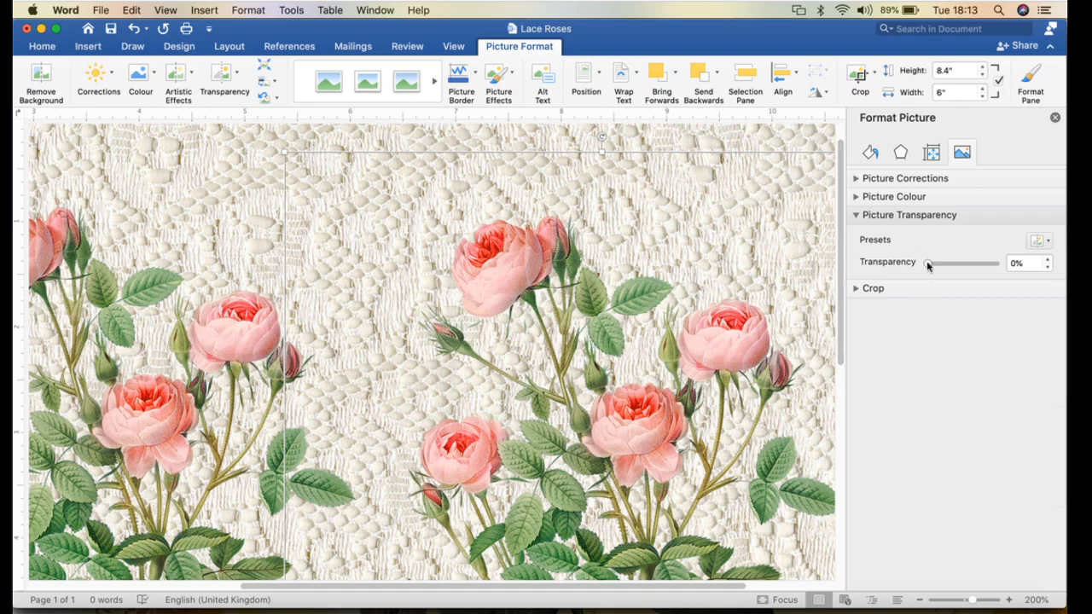
left_click_drag(929, 265, 958, 269)
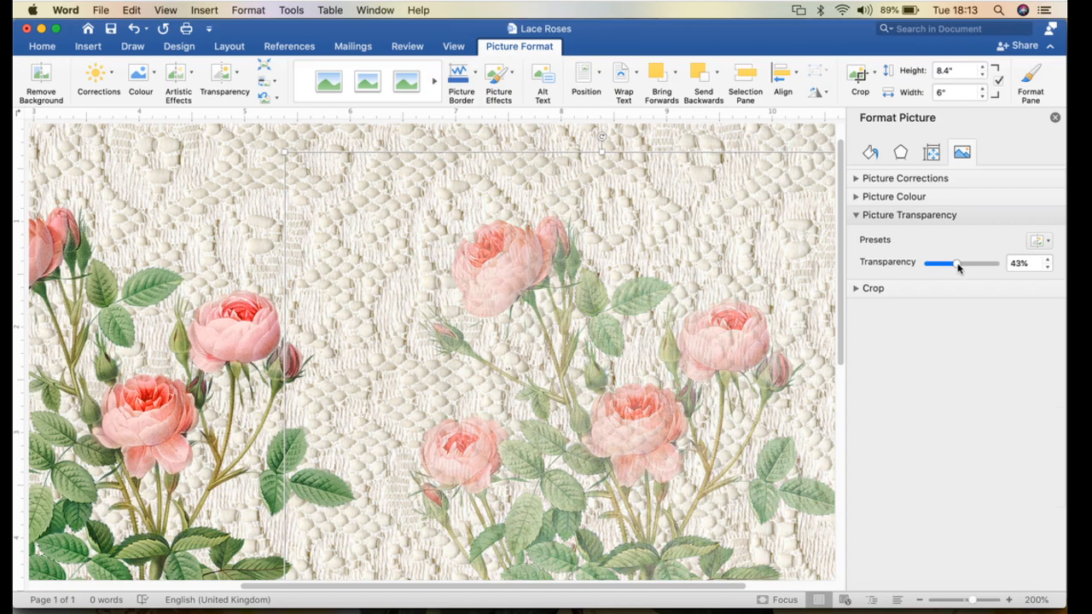
left_click_drag(960, 268, 968, 268)
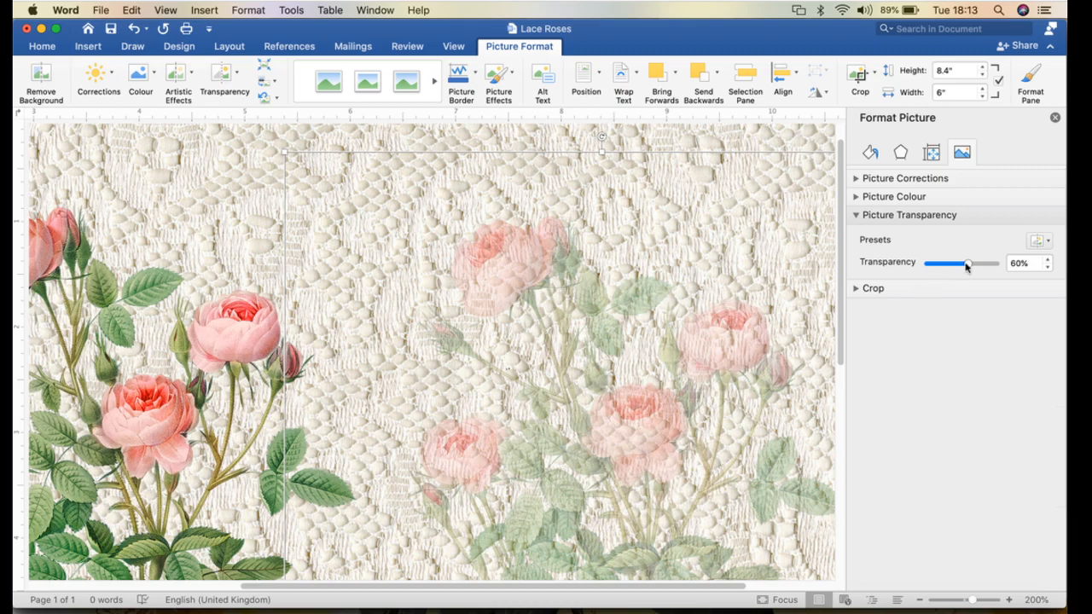
left_click_drag(966, 267, 953, 270)
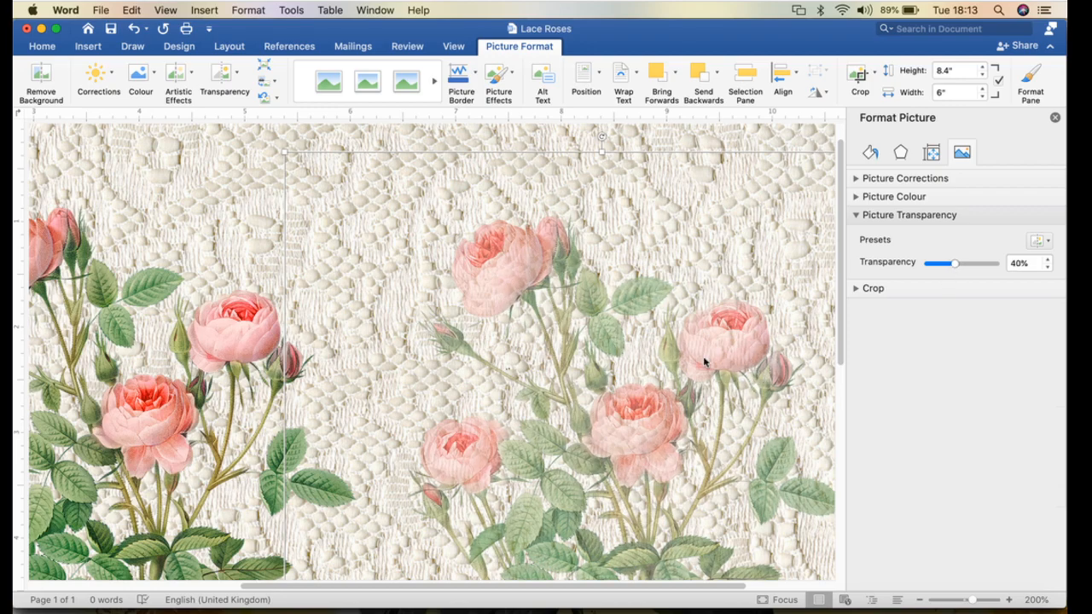
Inspect the lace texture through the right-hand rose's petals and leaves at 500% zoom, and return to 100%.
left_click(161, 11)
mouse_move(195, 249)
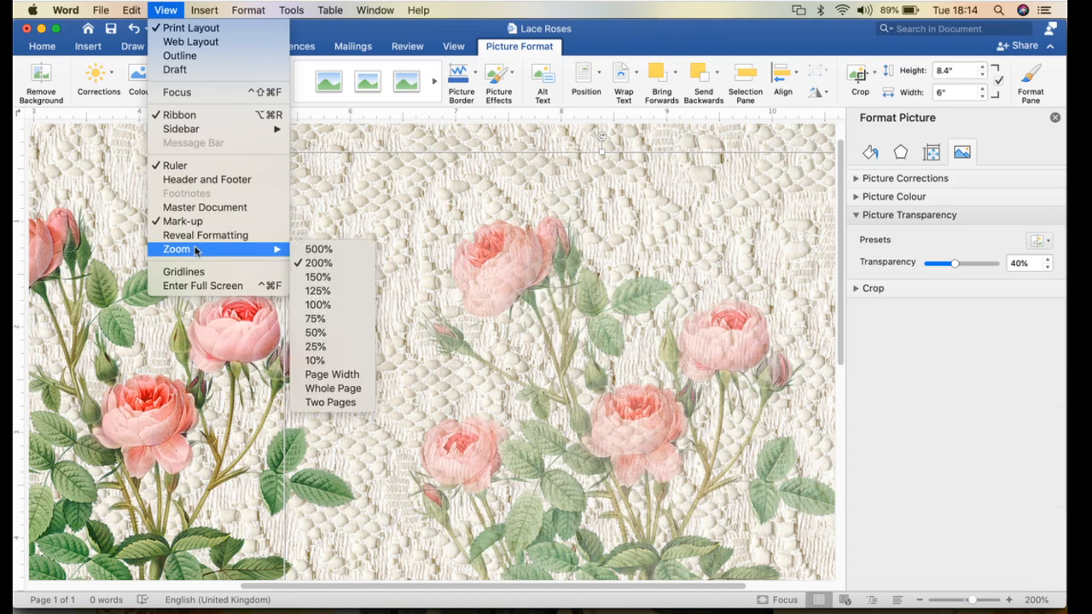
left_click(310, 250)
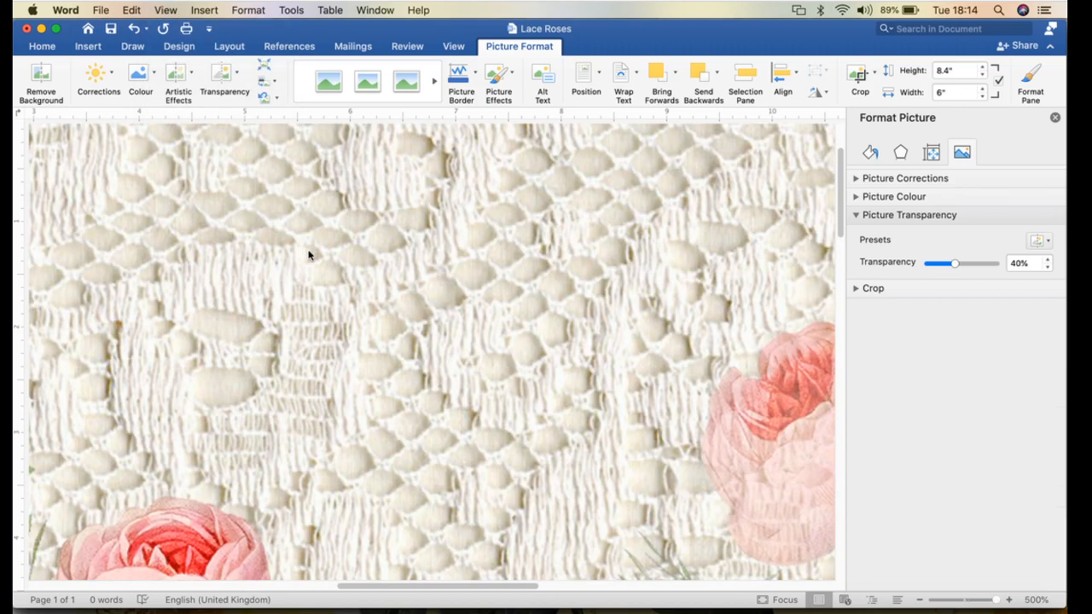
left_click_drag(505, 585, 614, 592)
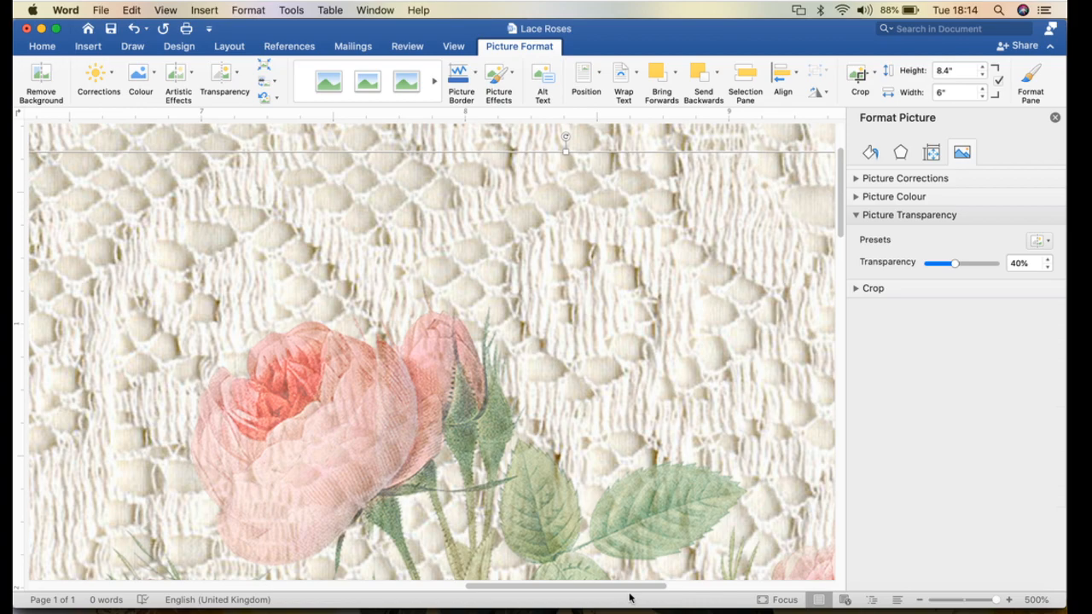
scroll(730, 343, "down", 5)
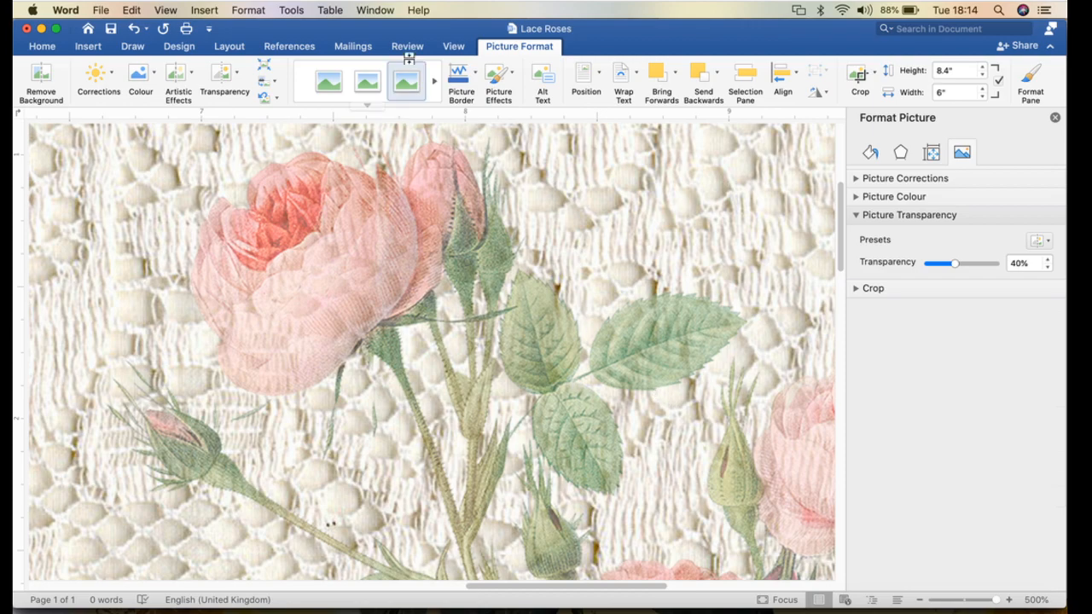
left_click(160, 9)
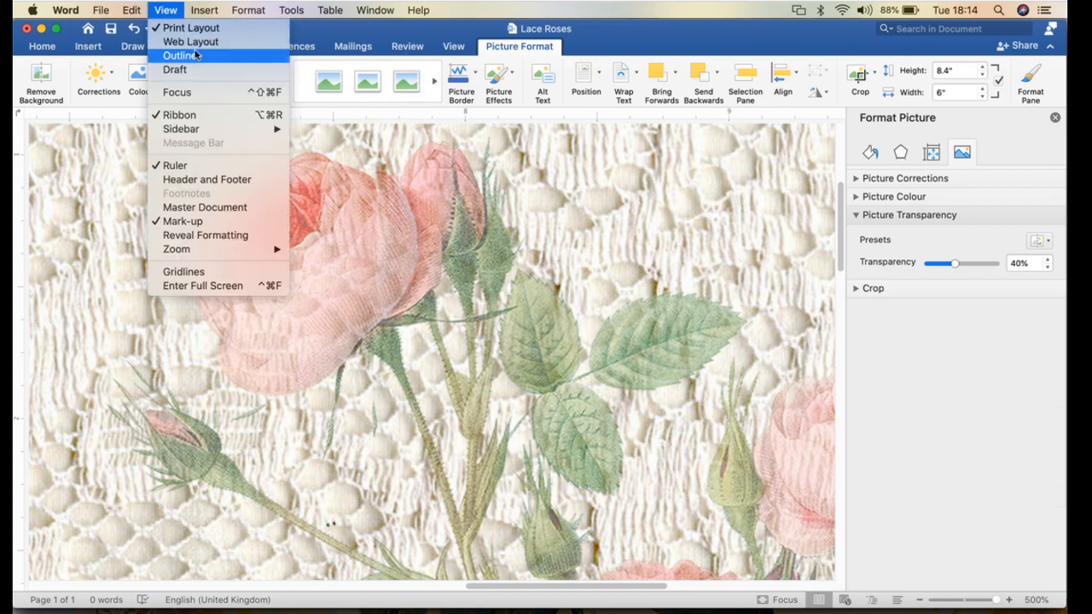
mouse_move(202, 250)
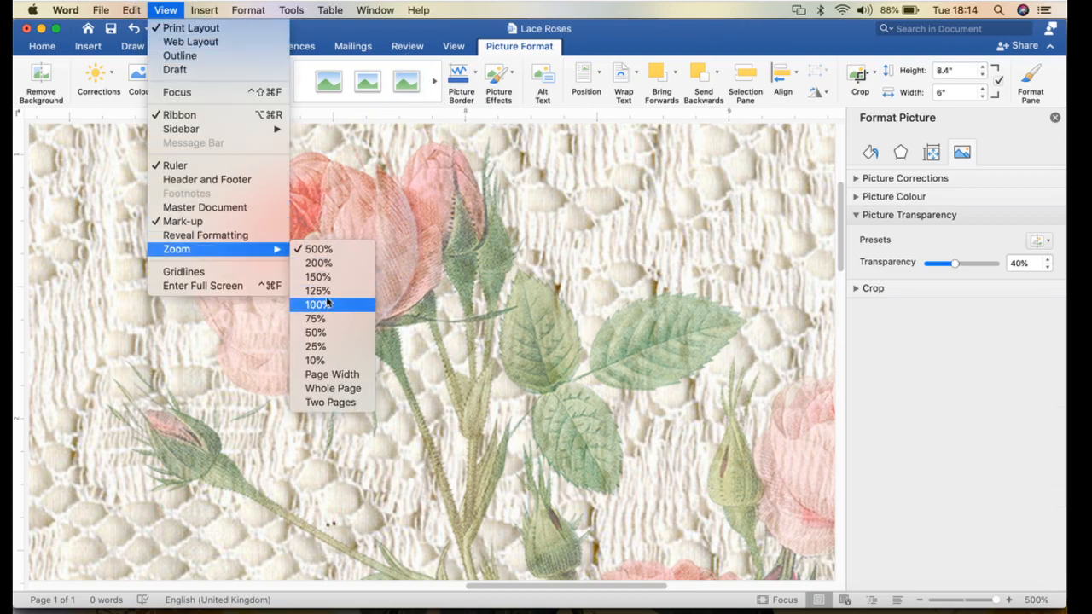
left_click(340, 318)
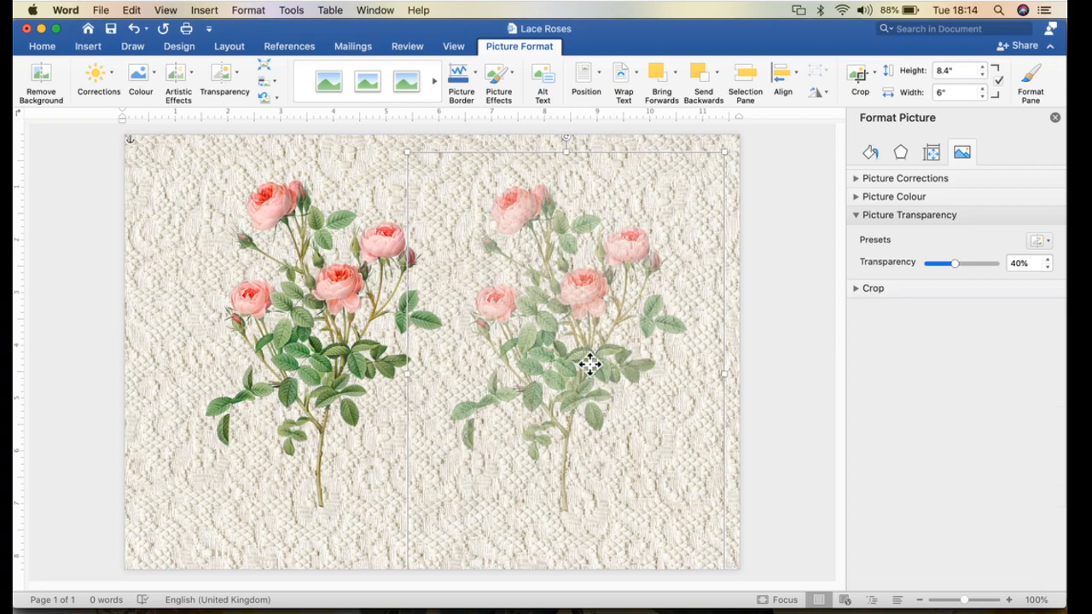
Compare the right-hand semi-transparent roses with the opaque ones at 200% zoom.
left_click(162, 12)
mouse_move(209, 249)
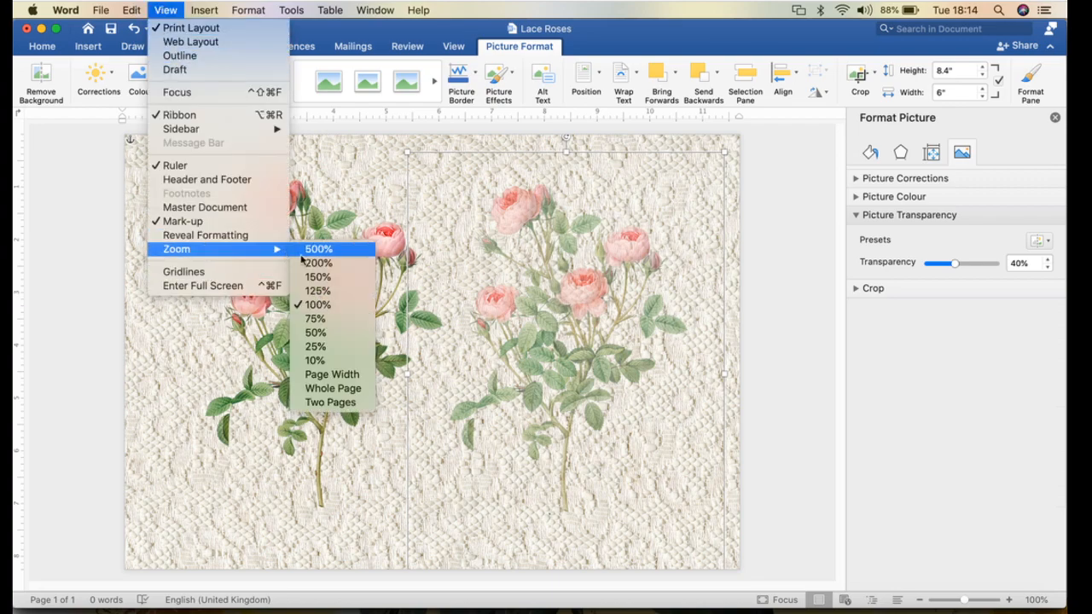
left_click(314, 264)
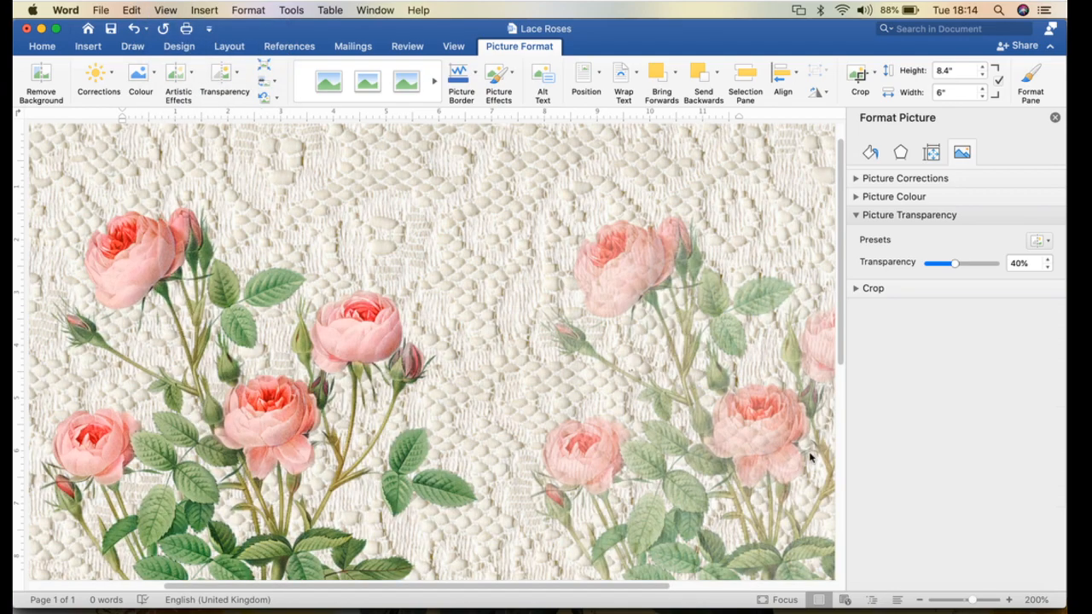
scroll(628, 588, "right", 5)
left_click_drag(630, 586, 725, 590)
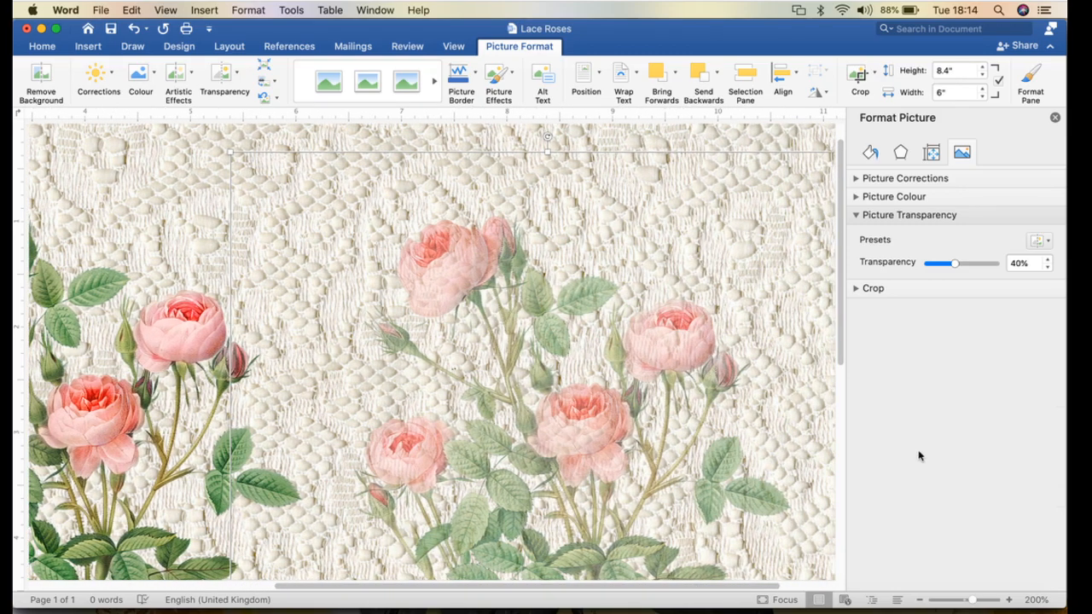
Raise the right-hand rose picture's transparency to 73% and return to the page view at 100% zoom.
left_click_drag(955, 265, 977, 268)
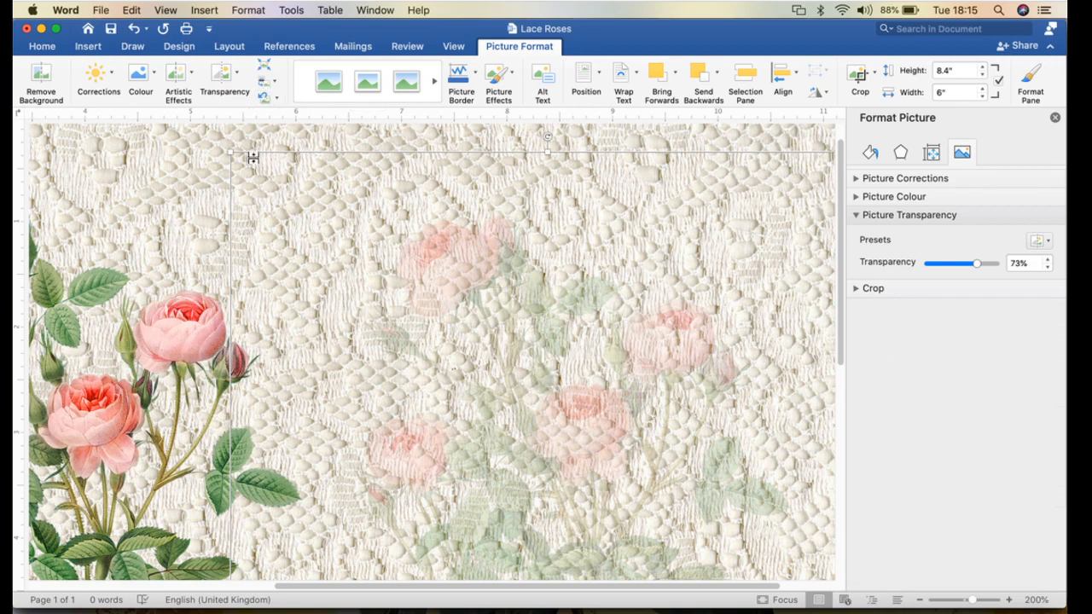
left_click(155, 10)
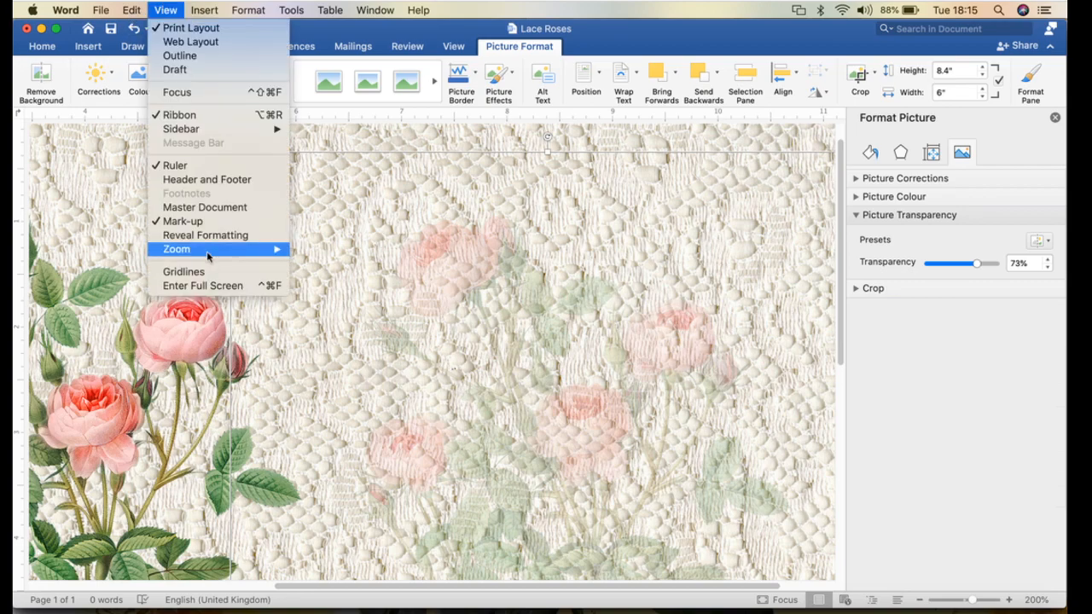
mouse_move(207, 256)
left_click(317, 304)
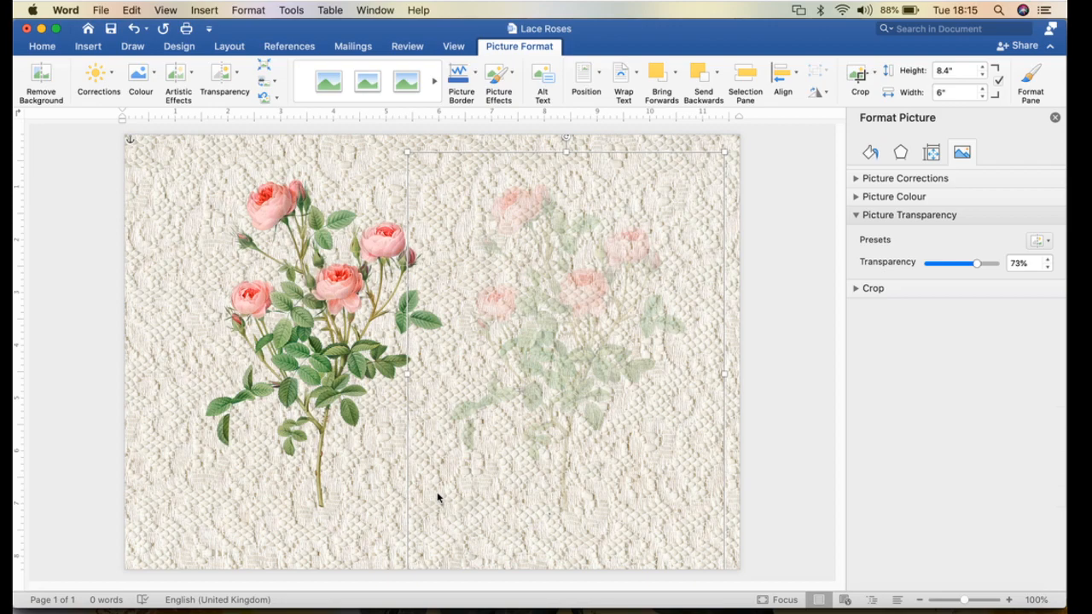
Set the lace background picture's transparency to 41% and inspect the softened texture at 200% zoom.
left_click(140, 138)
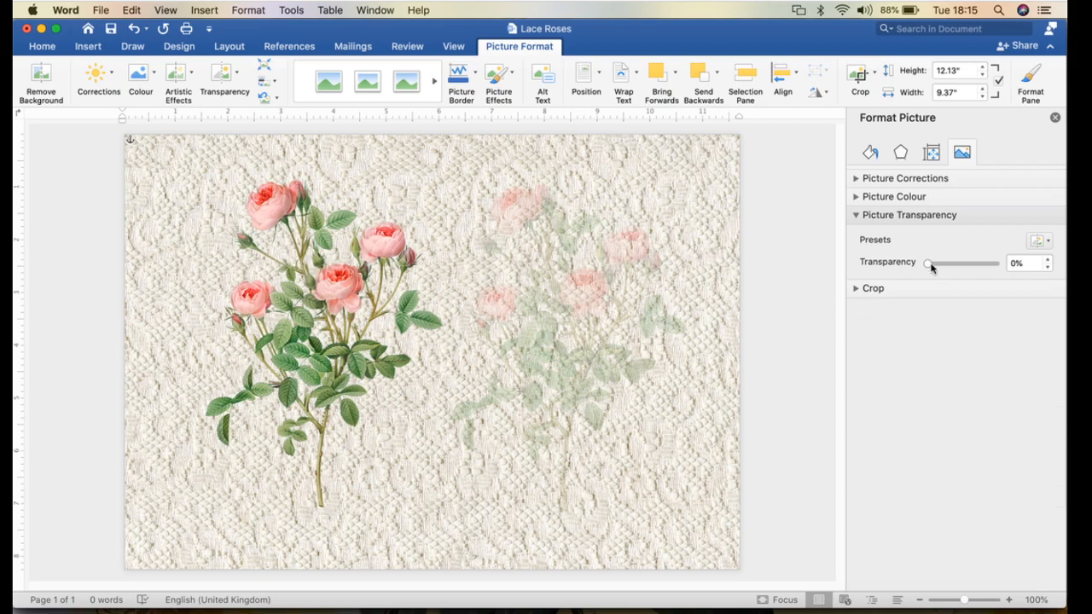
left_click_drag(933, 264, 956, 267)
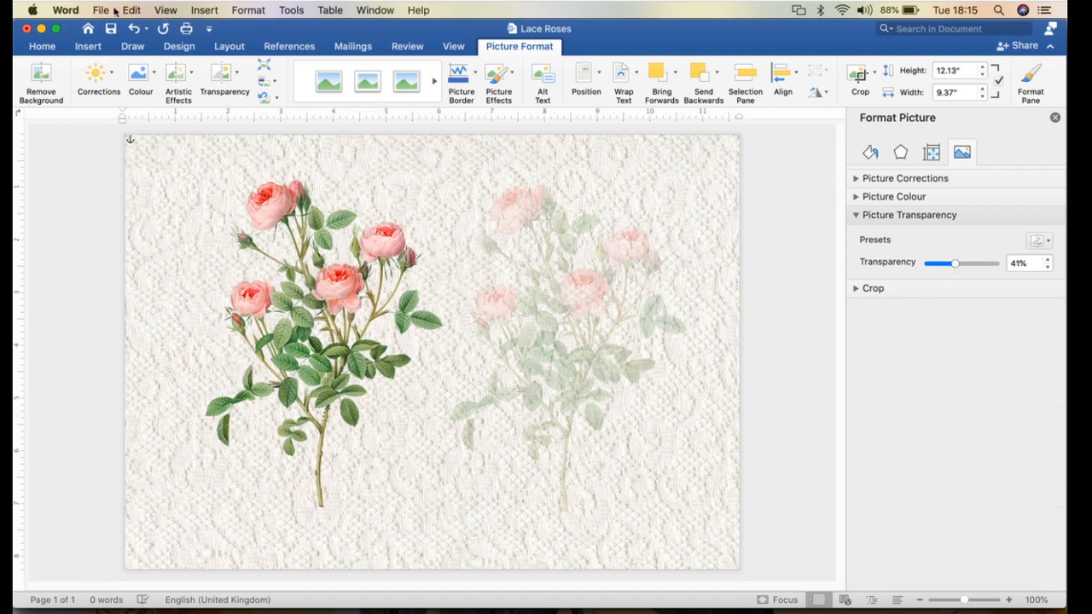
left_click(167, 11)
mouse_move(219, 254)
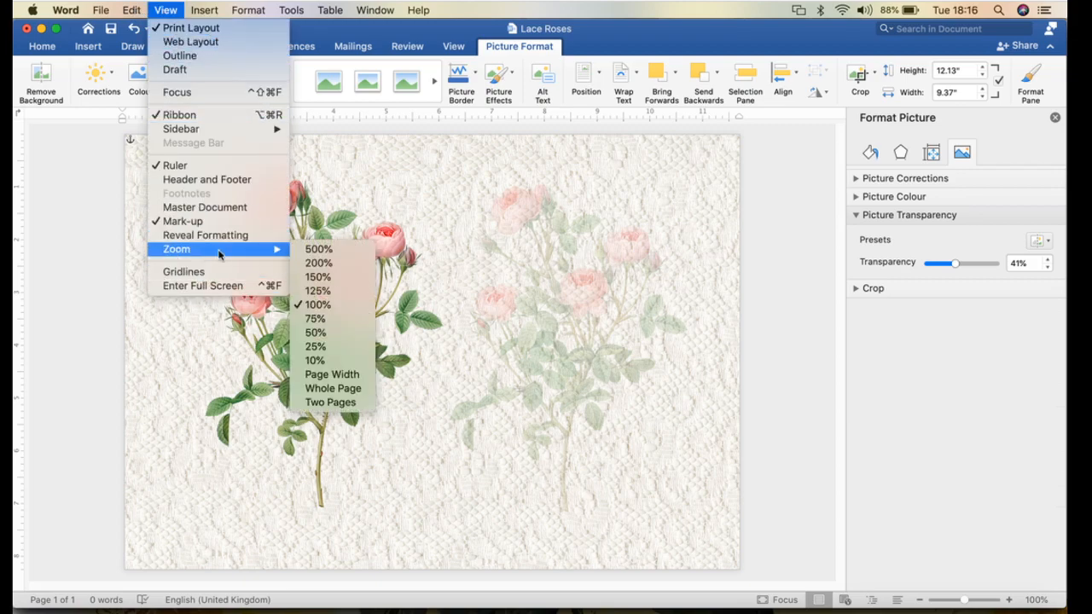
left_click(318, 263)
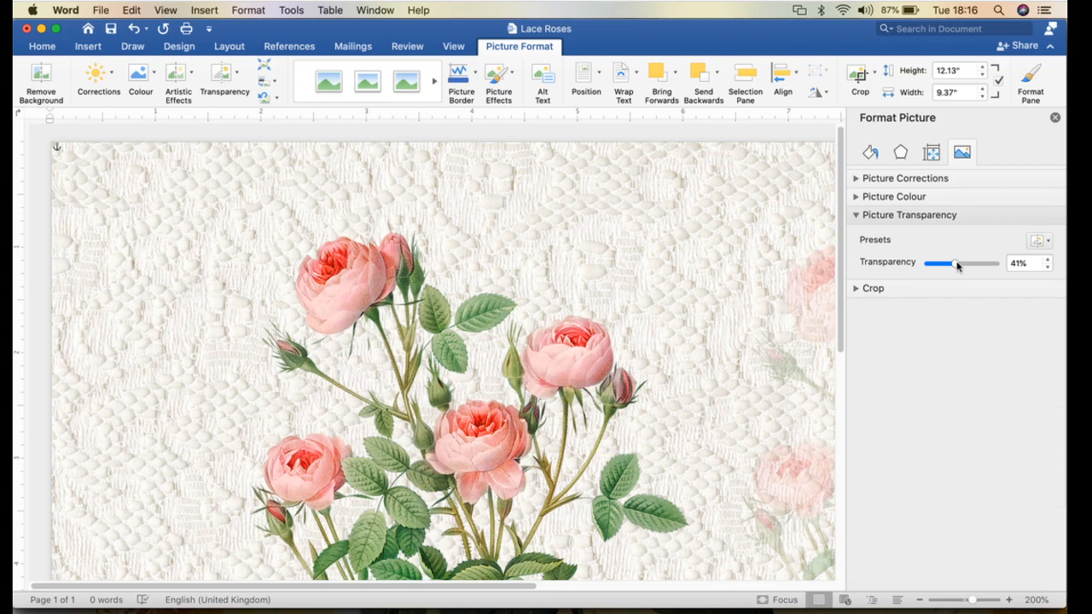
Increase the lace background picture's transparency to 73% and view the page at 100% zoom.
left_click_drag(956, 268, 977, 267)
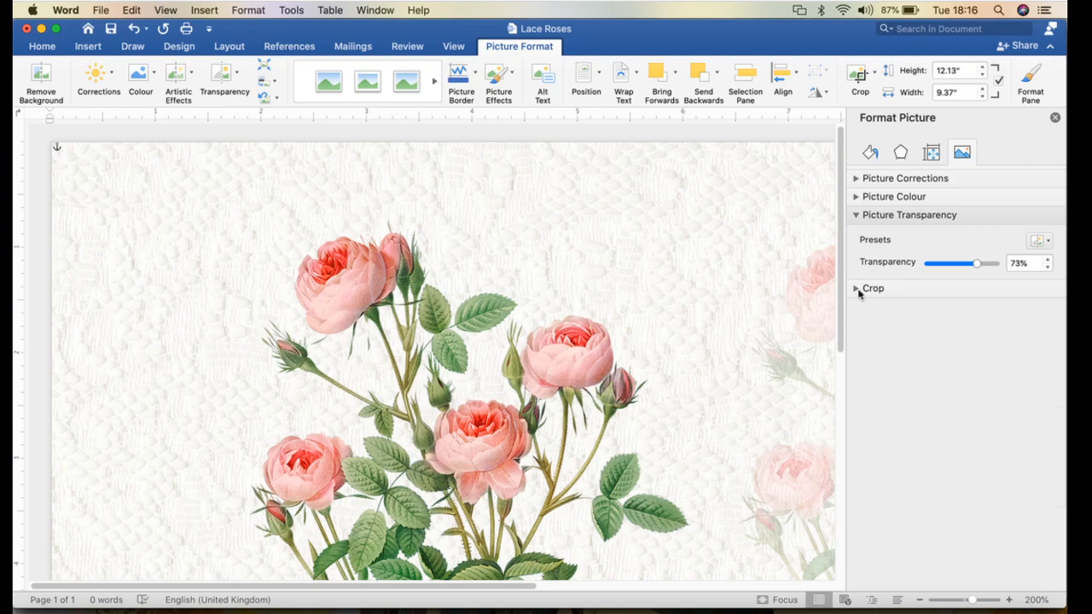
left_click(168, 9)
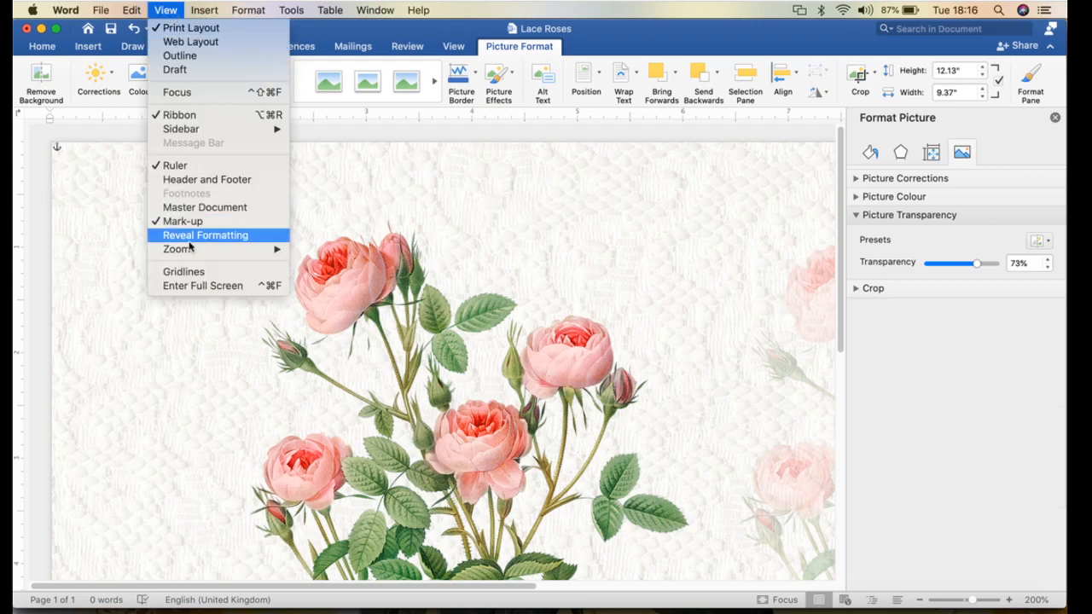
mouse_move(198, 249)
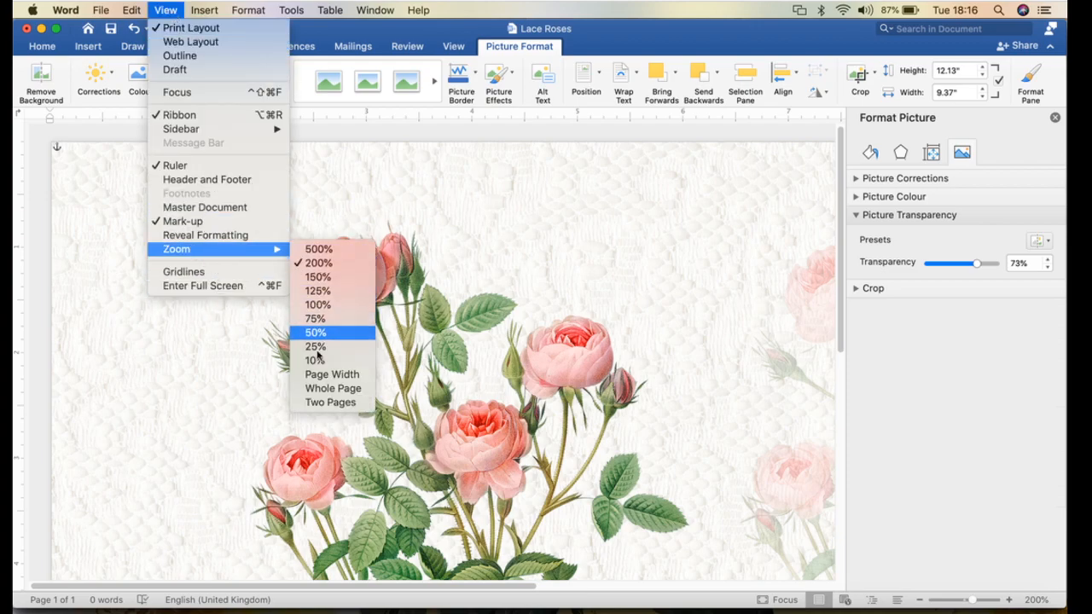
left_click(317, 304)
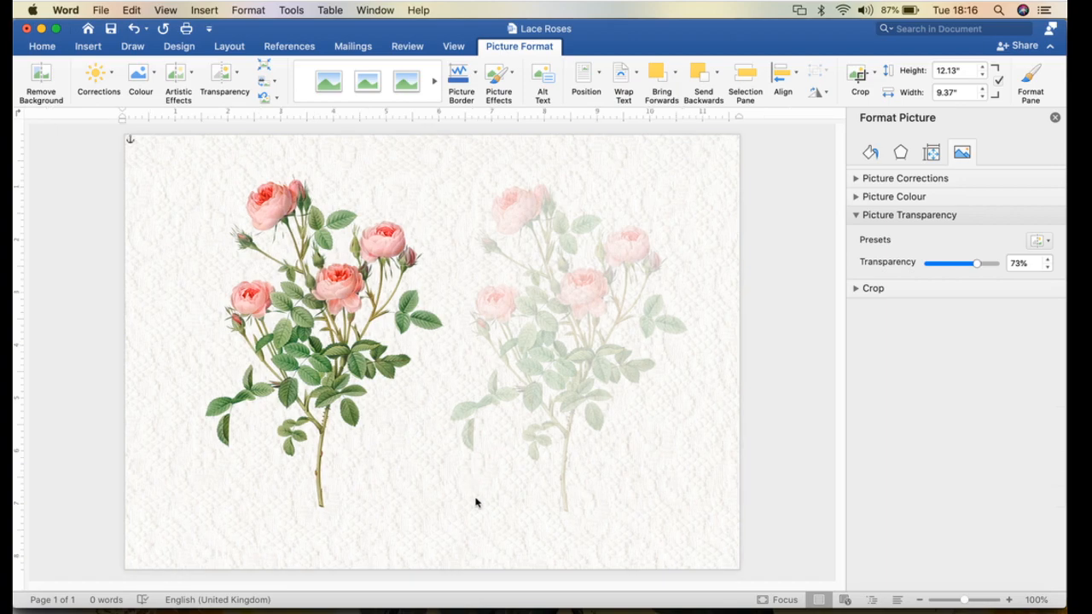